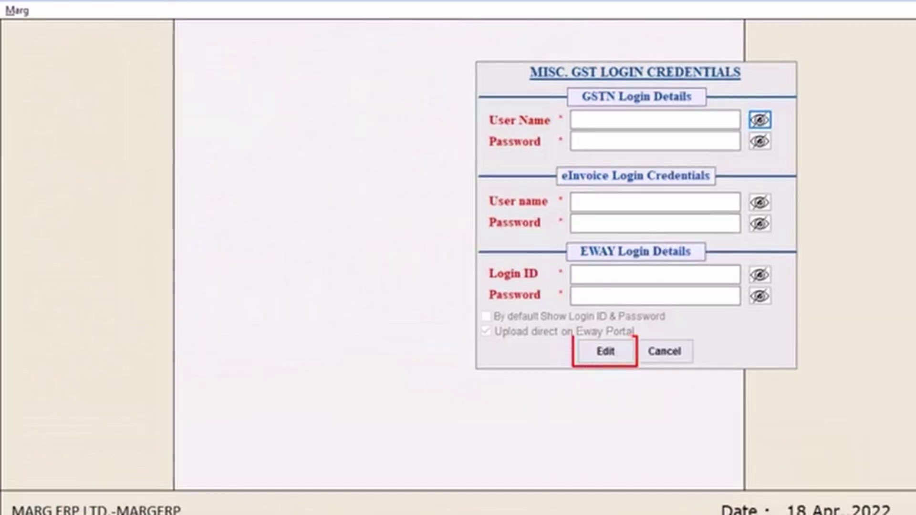
Open the GST login credentials for editing, and choose Pinnacle Finserv as the GSP in the eInvoice settings.
click(605, 350)
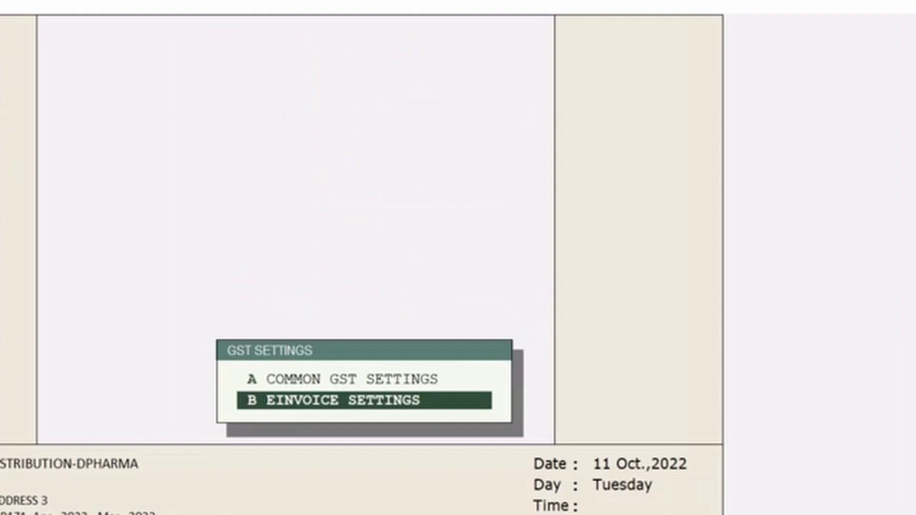
key(Return)
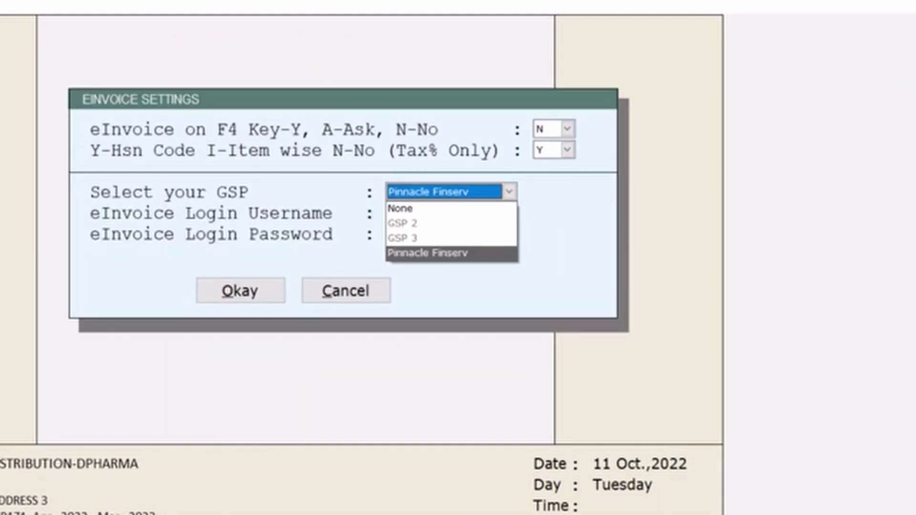
key(Return)
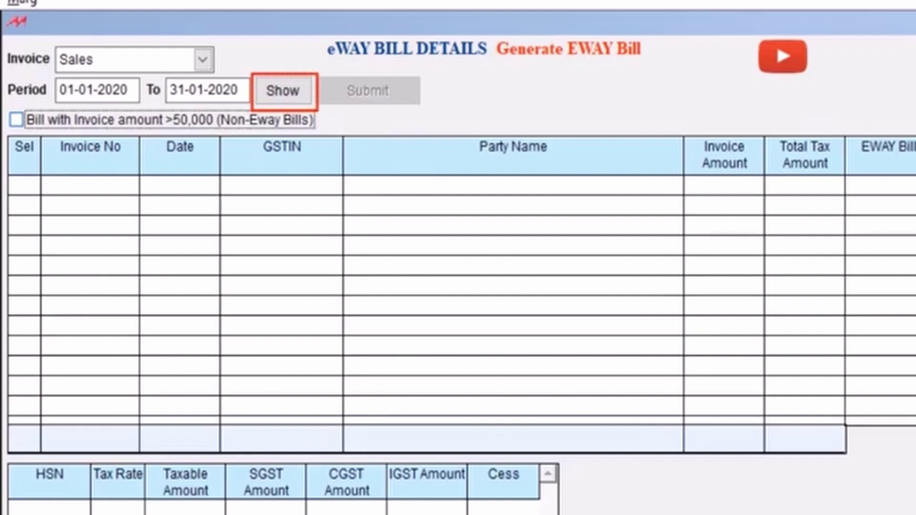
List the sales invoices from 01-01-2020 to 31-01-2020 and submit invoice 0000013 for individual e-way bill generation.
click(283, 90)
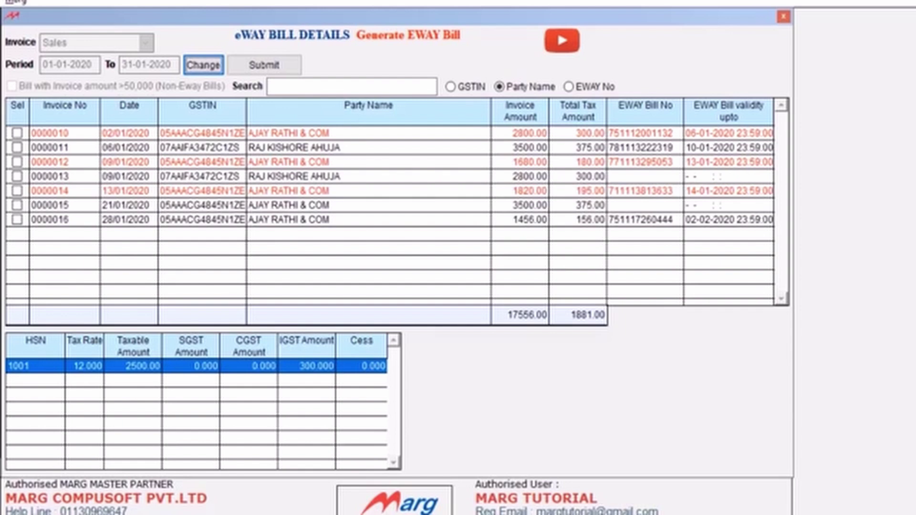
click(17, 177)
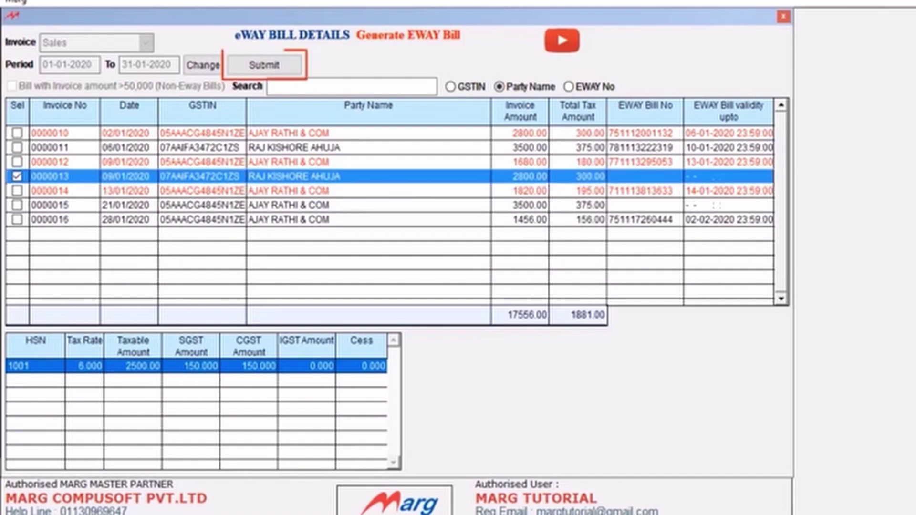
click(265, 65)
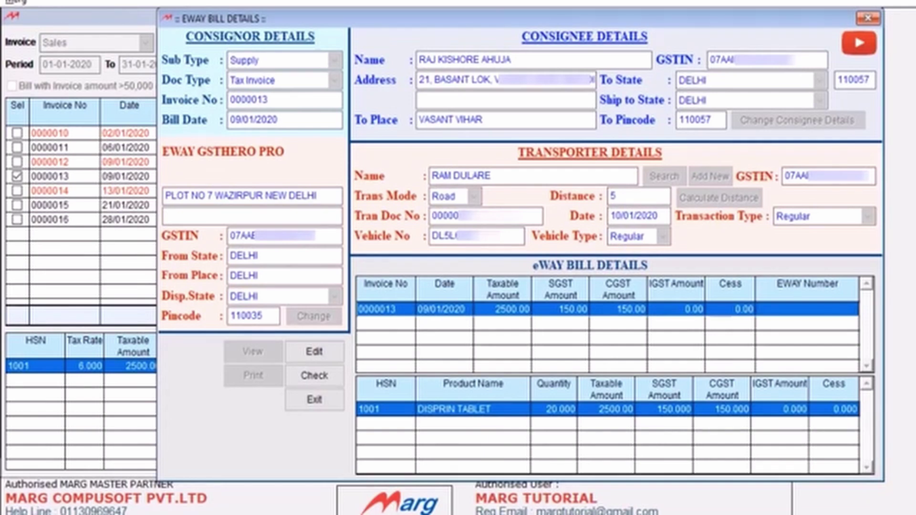
Open the e-way bill details for editing, start adding a new transporter, then save and check the details.
click(314, 352)
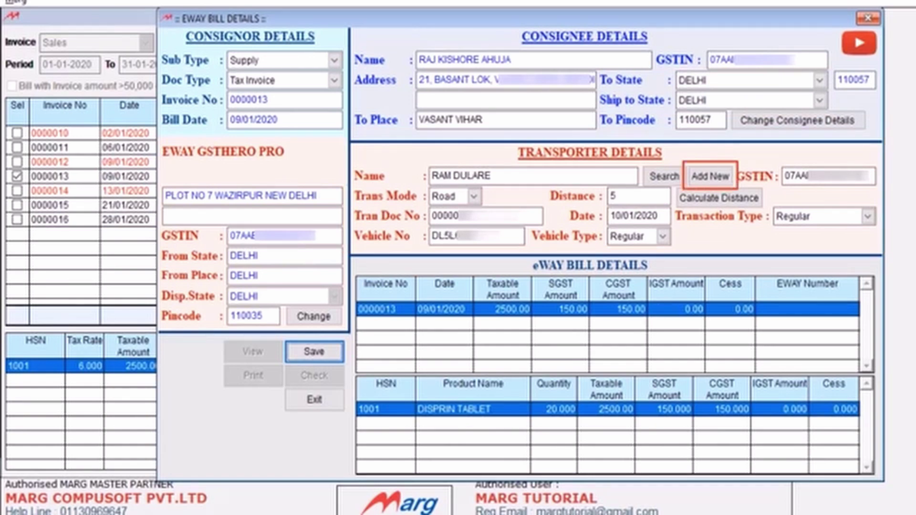
click(710, 177)
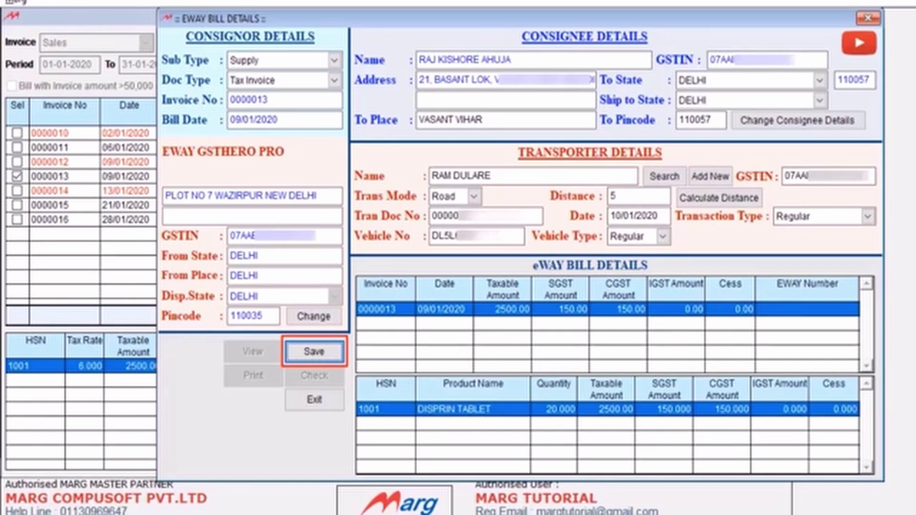
key(Return)
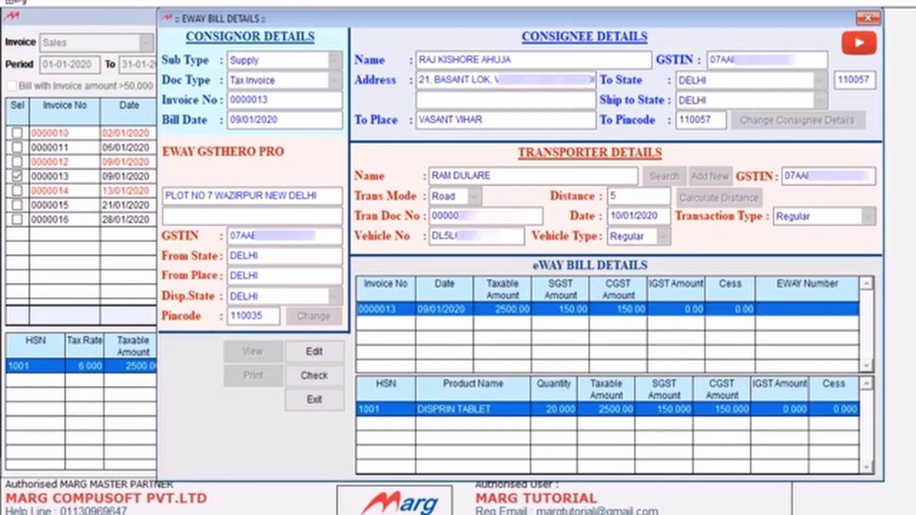
click(313, 376)
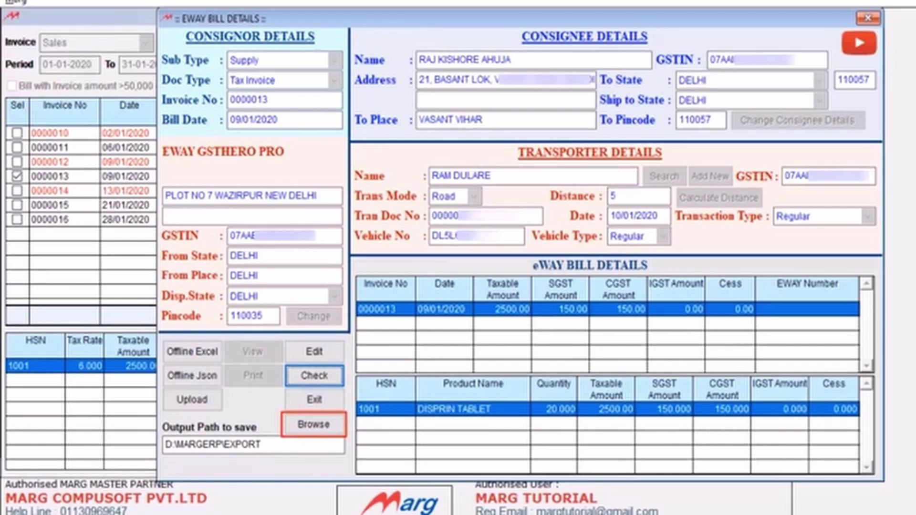
Export the e-way bill as an offline JSON file to the Desktop folder and upload the bill online.
click(314, 424)
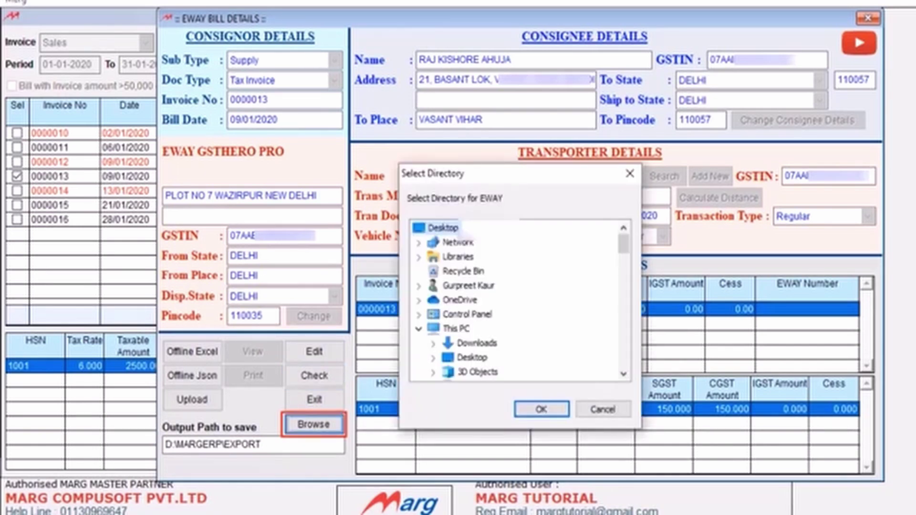
key(Return)
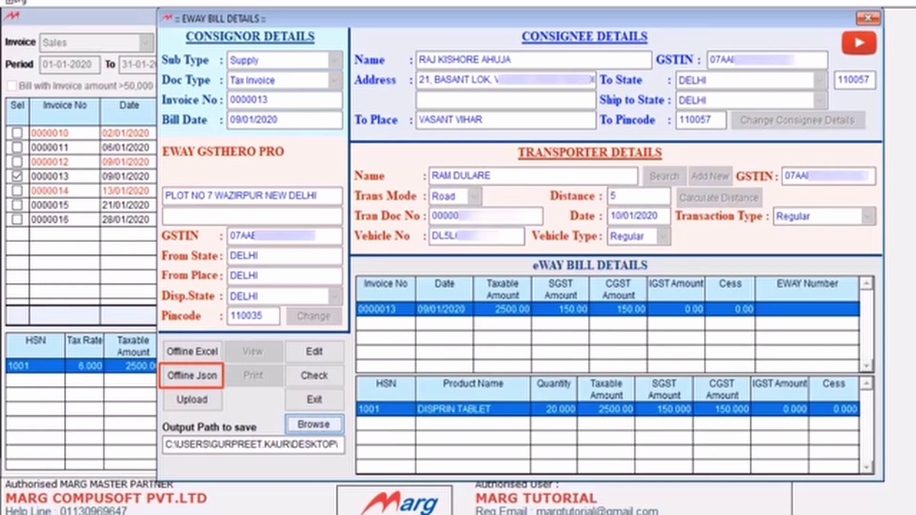
click(192, 376)
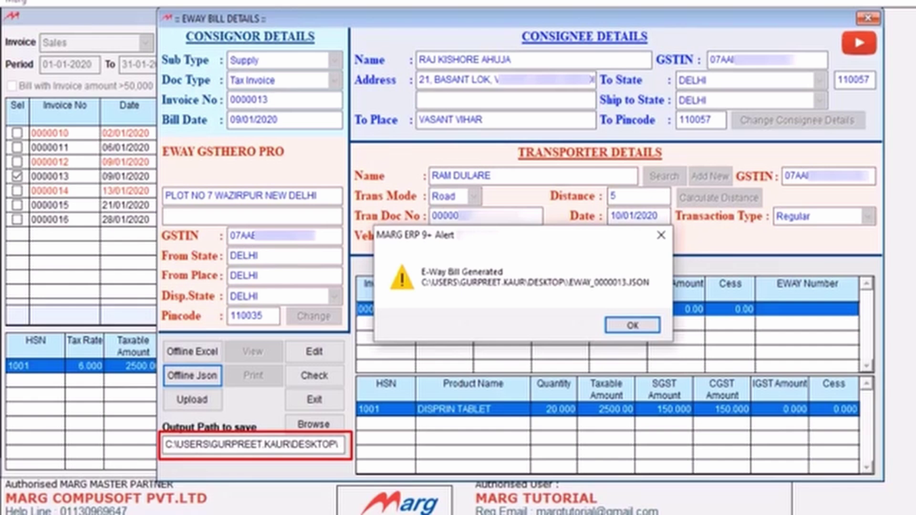
key(Return)
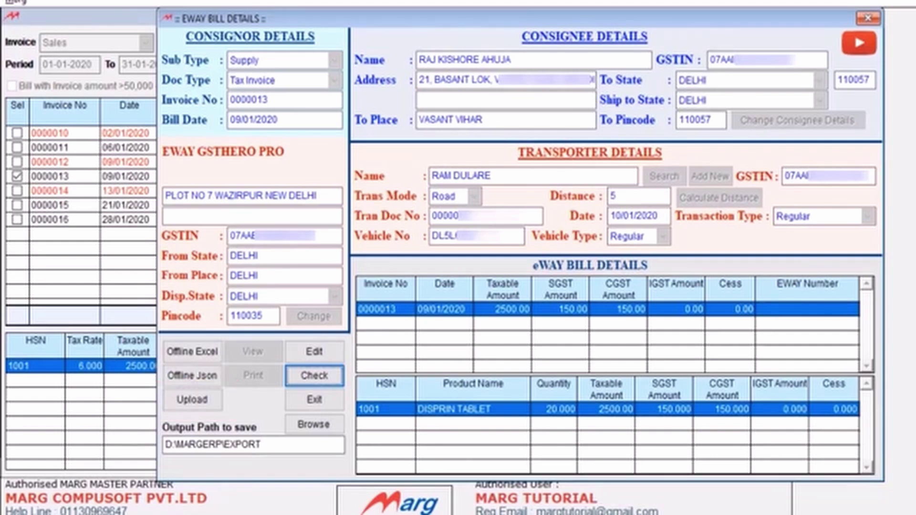
click(192, 399)
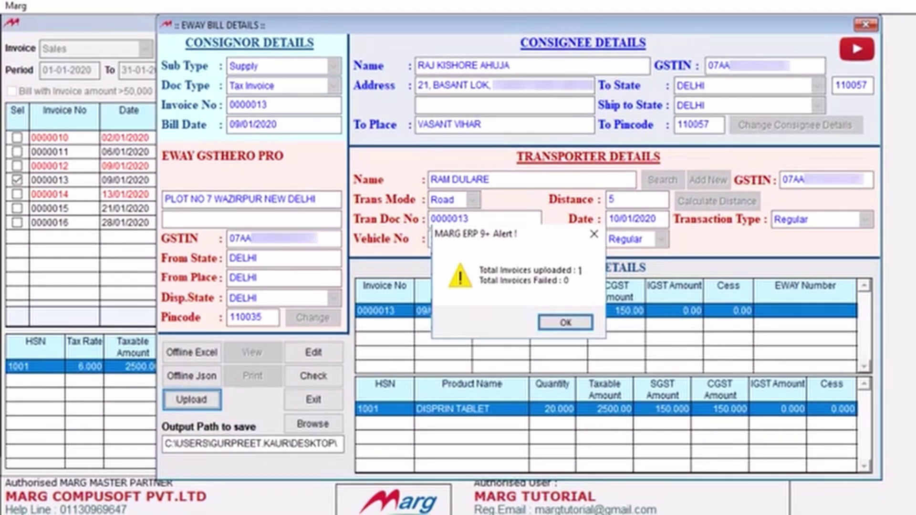
key(Return)
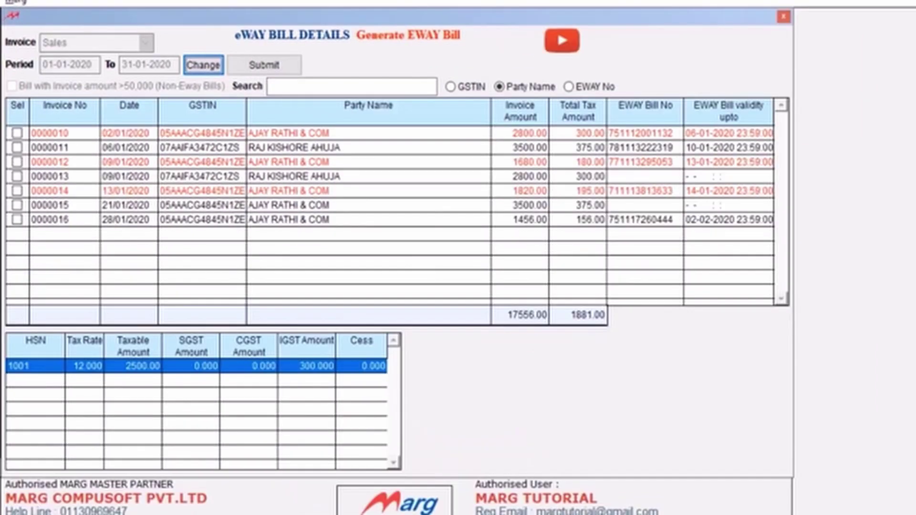
Preview the detailed Part A and B e-way bill for invoice 0000016, then close the preview.
click(17, 220)
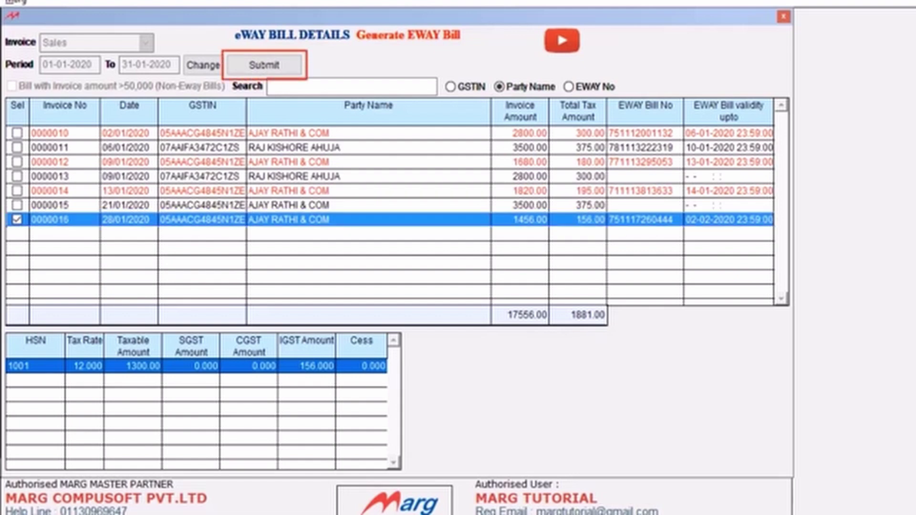
click(264, 65)
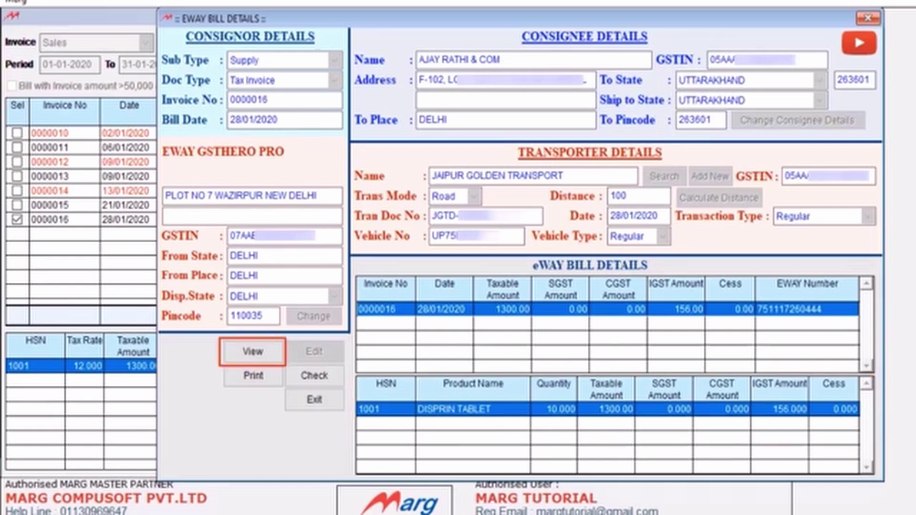
key(Return)
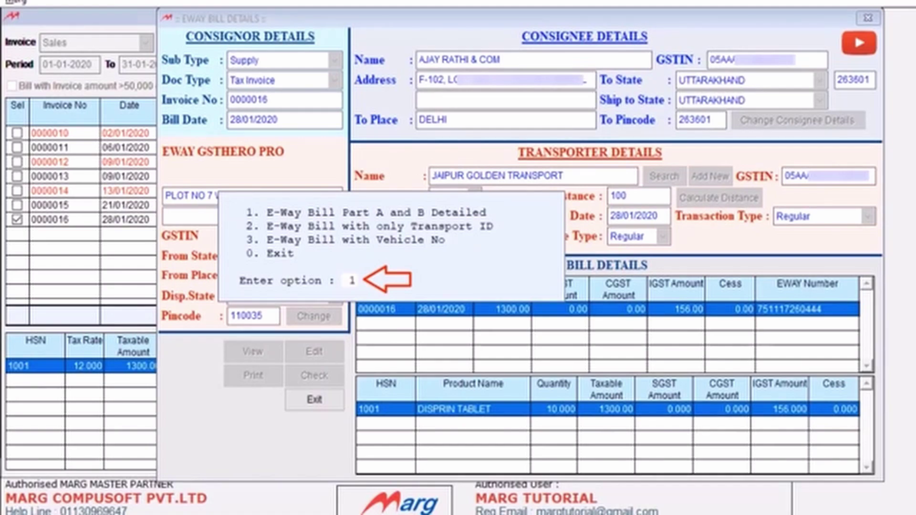
key(Return)
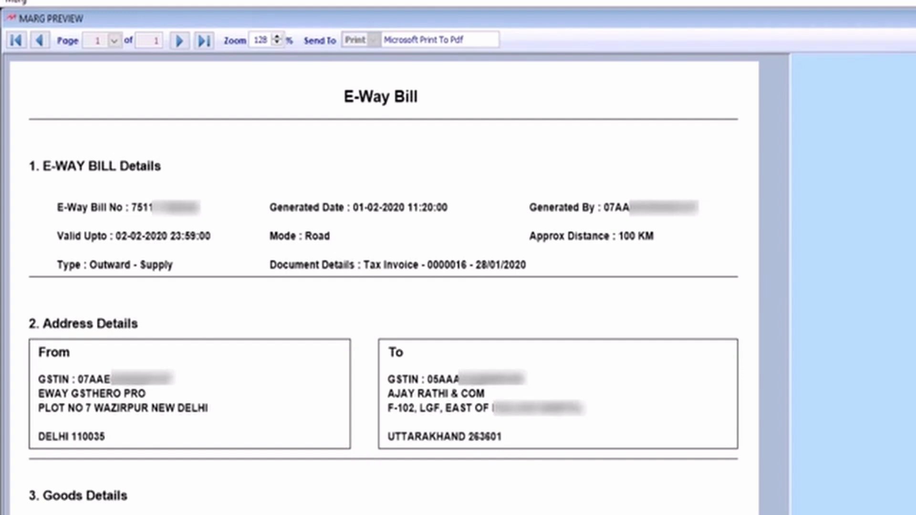
key(Escape)
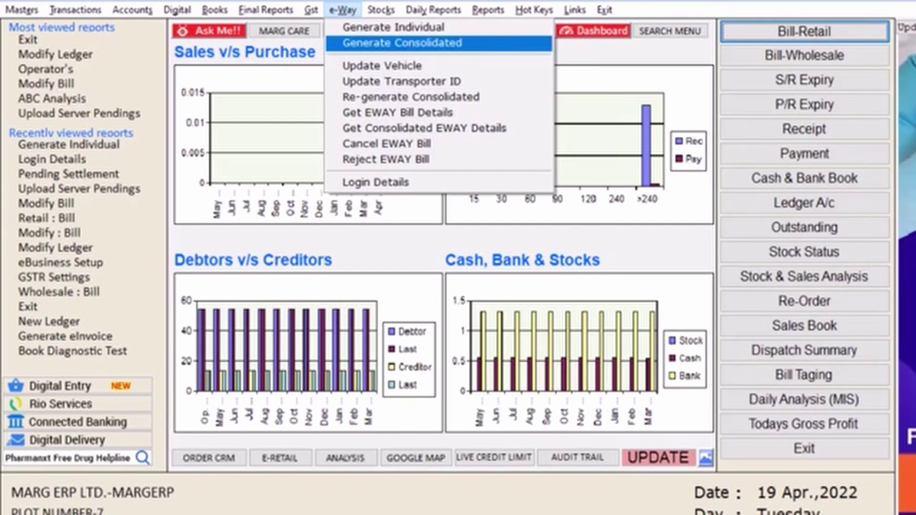
Start a consolidated e-way bill for January 2020 sales and submit invoices 0000011 and 0000016.
key(Return)
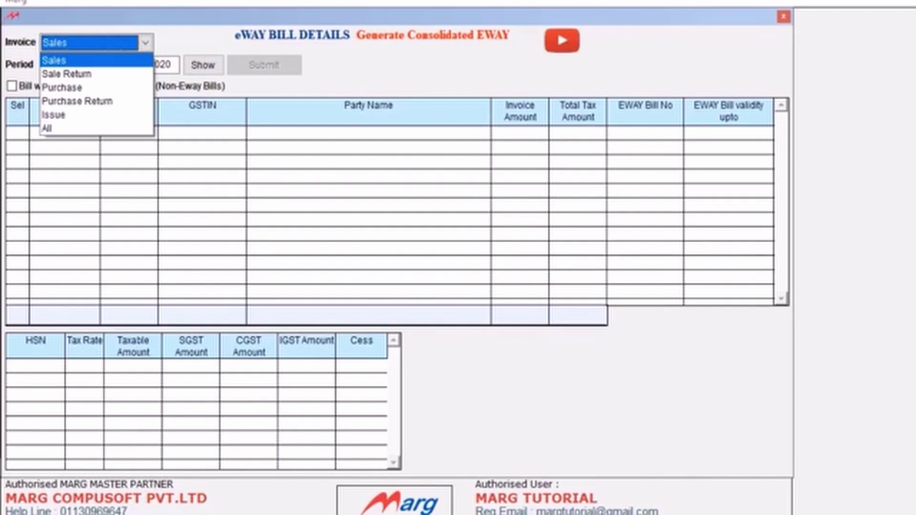
key(Return)
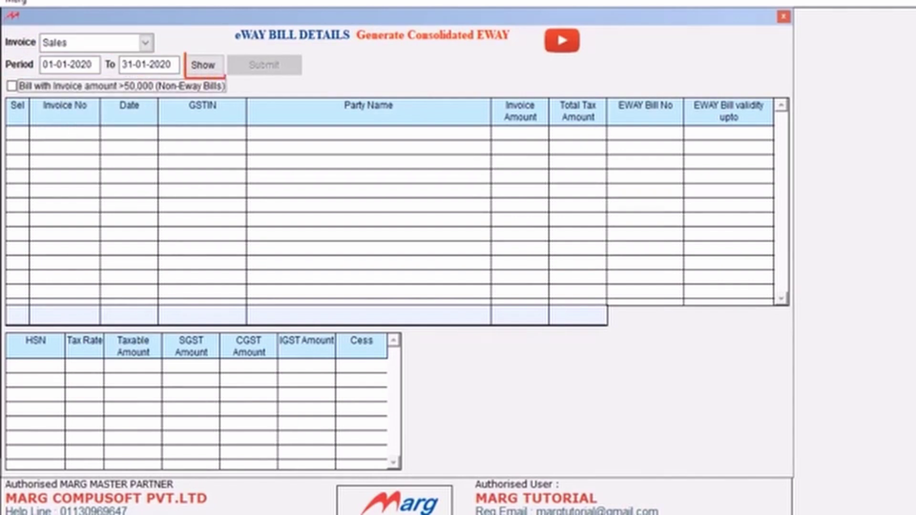
key(Return)
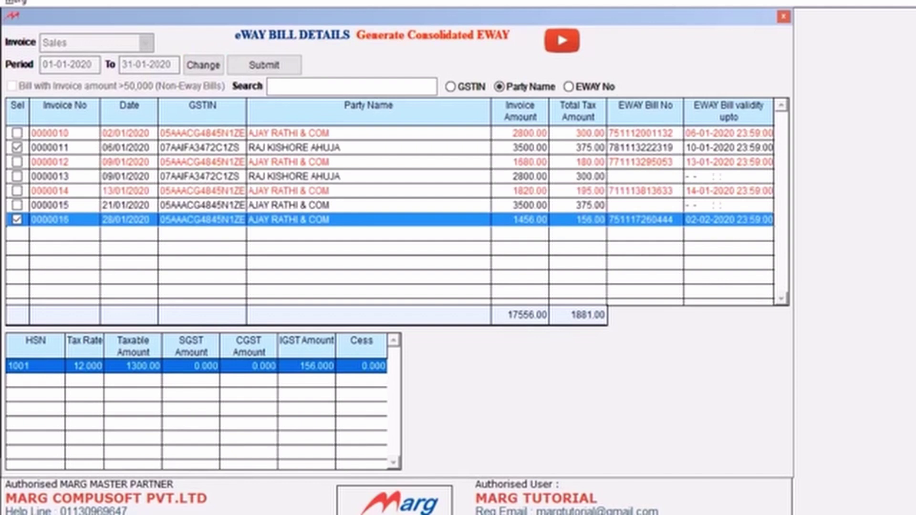
key(Return)
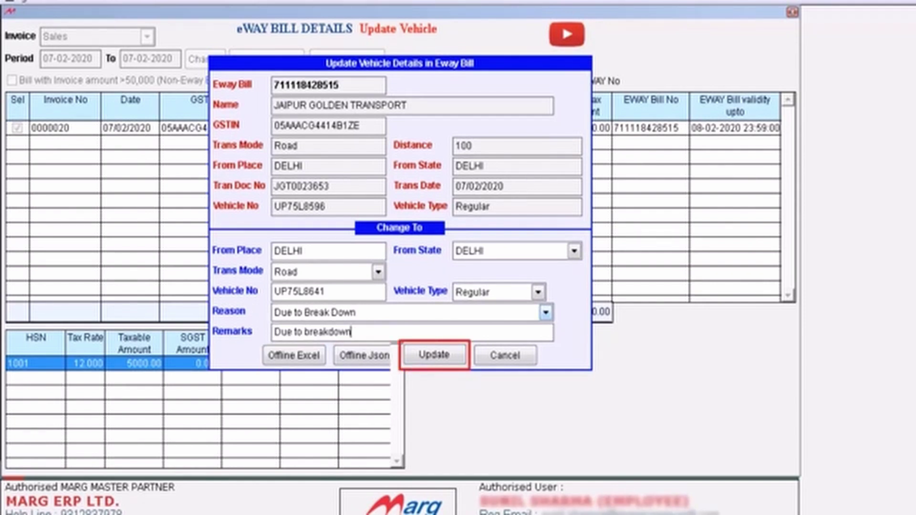
Update the vehicle on invoice 0000020's e-way bill with reason Due to Break Down, and select invoice 0000021 in the February 2020 list.
key(Return)
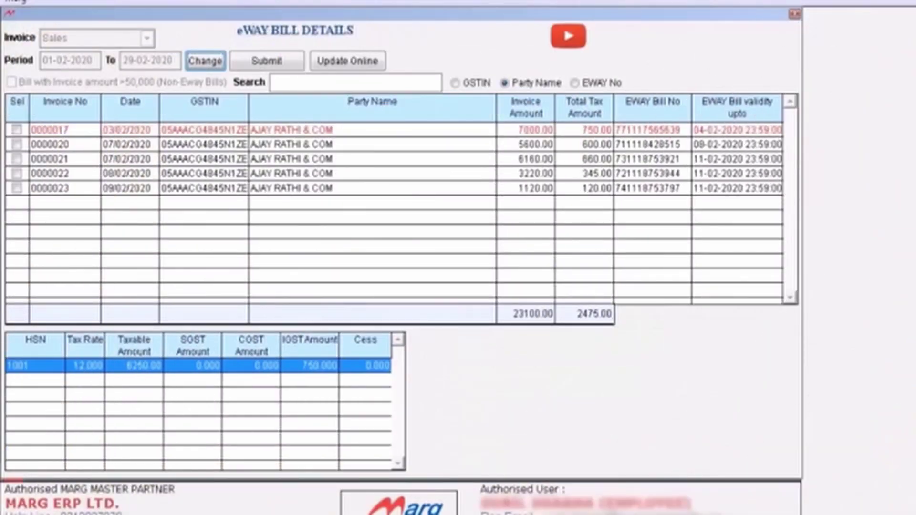
click(16, 159)
View the e-way bill details of invoice 0000011 in the January 2020 portal list and request its online detail.
click(17, 144)
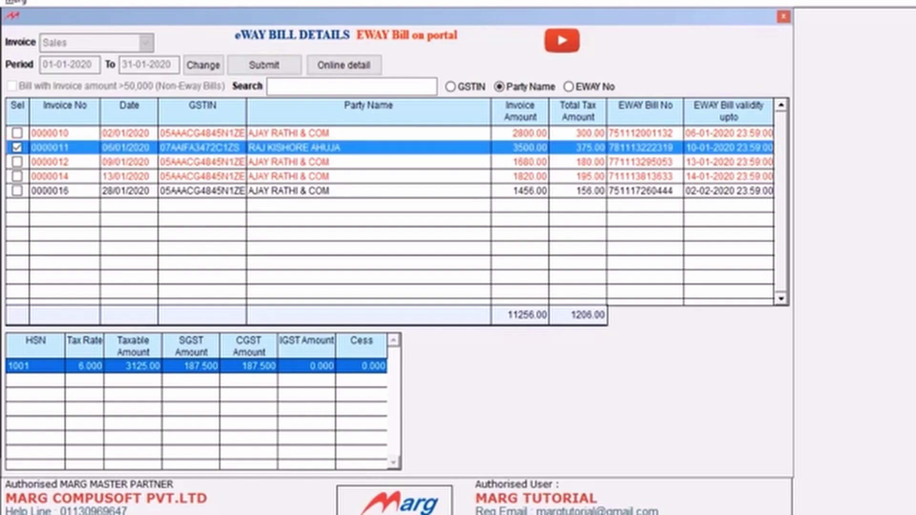
key(Return)
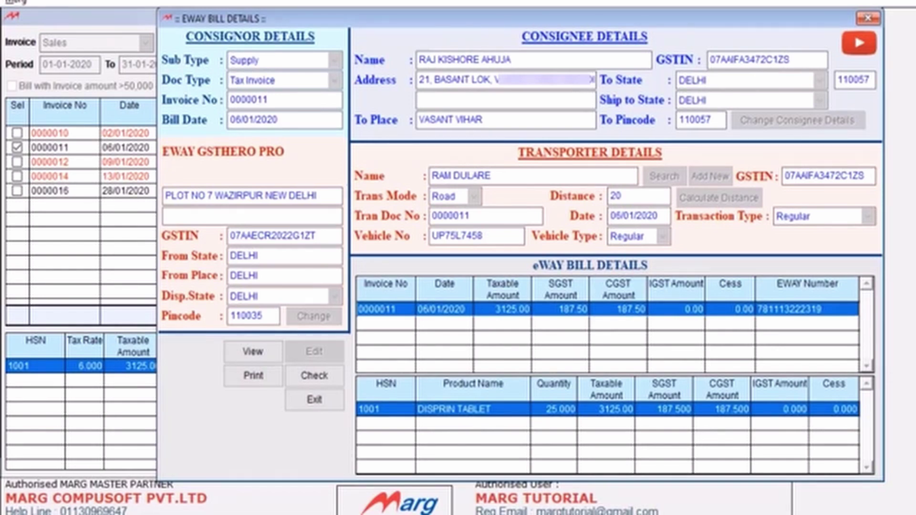
key(Escape)
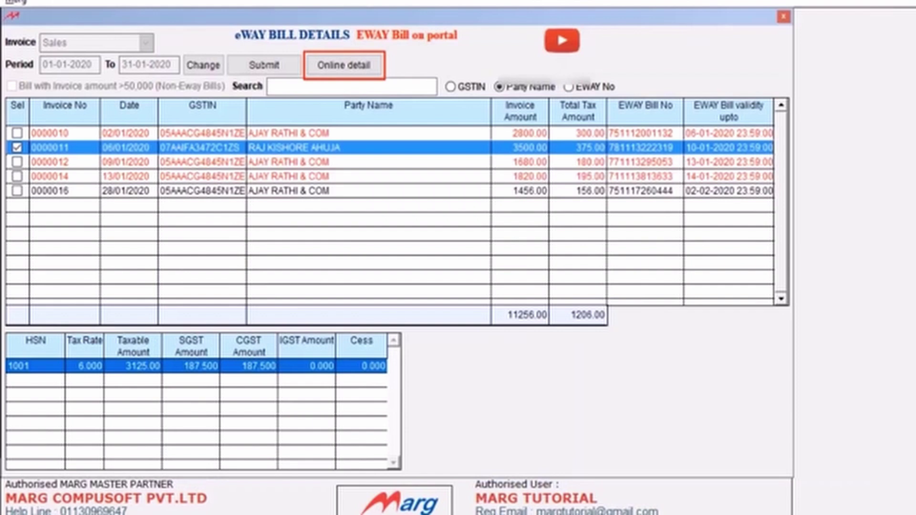
key(Return)
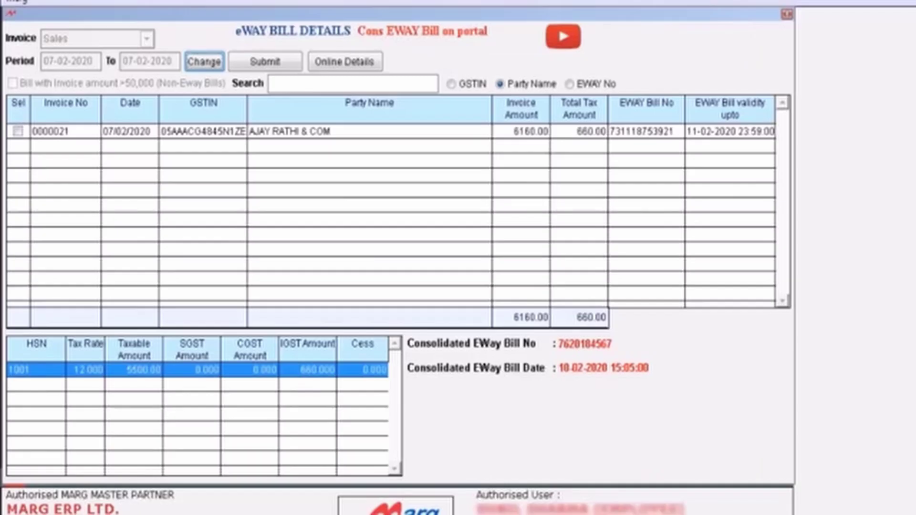
Select invoice 0000021 dated 07/02/2020 in the consolidated portal list and submit it to view its details.
click(18, 131)
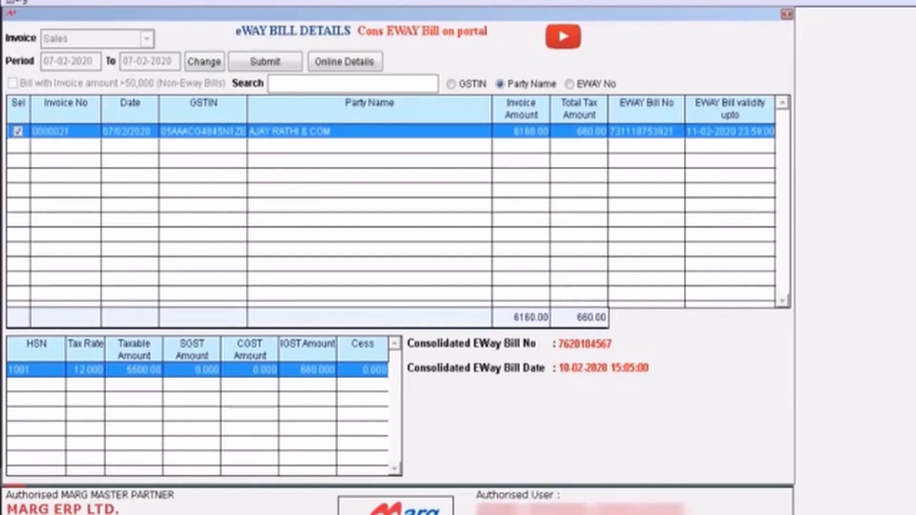
key(Return)
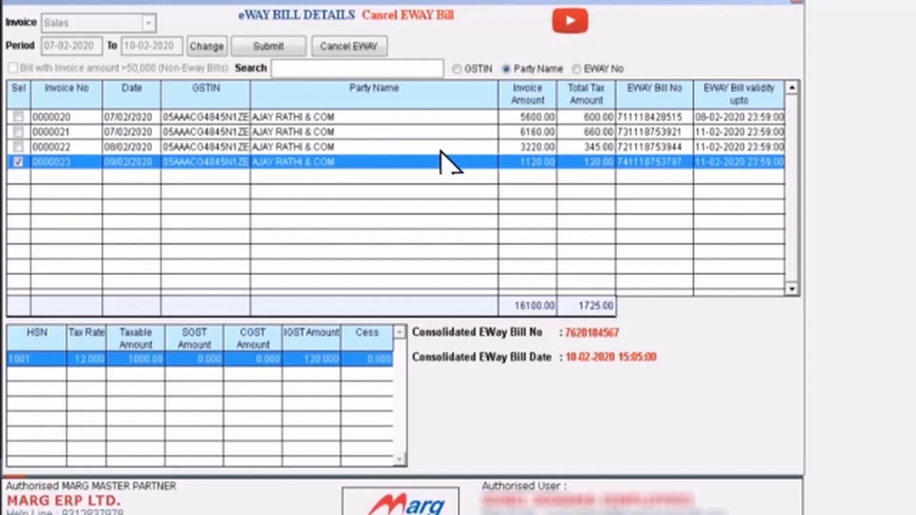
Open the cancellation form for invoice 0000023's e-way bill, giving Data Entry Mistake as the reason.
click(351, 53)
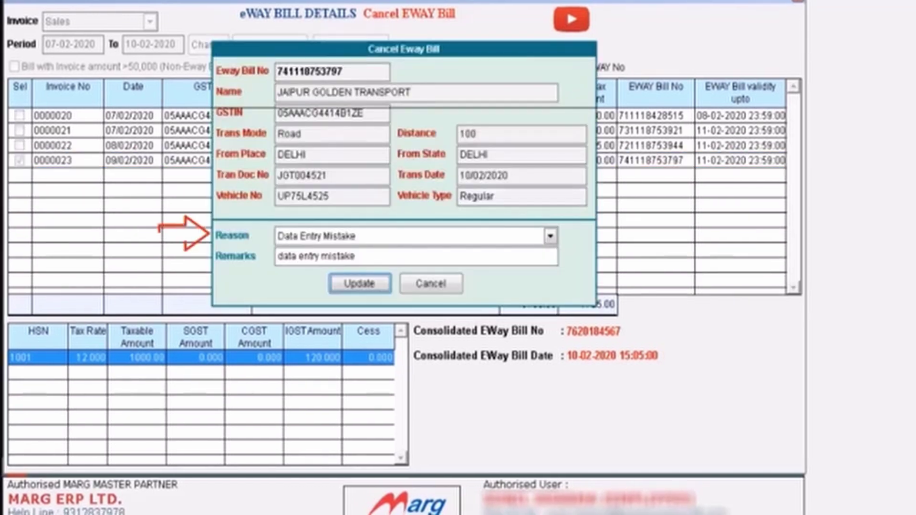